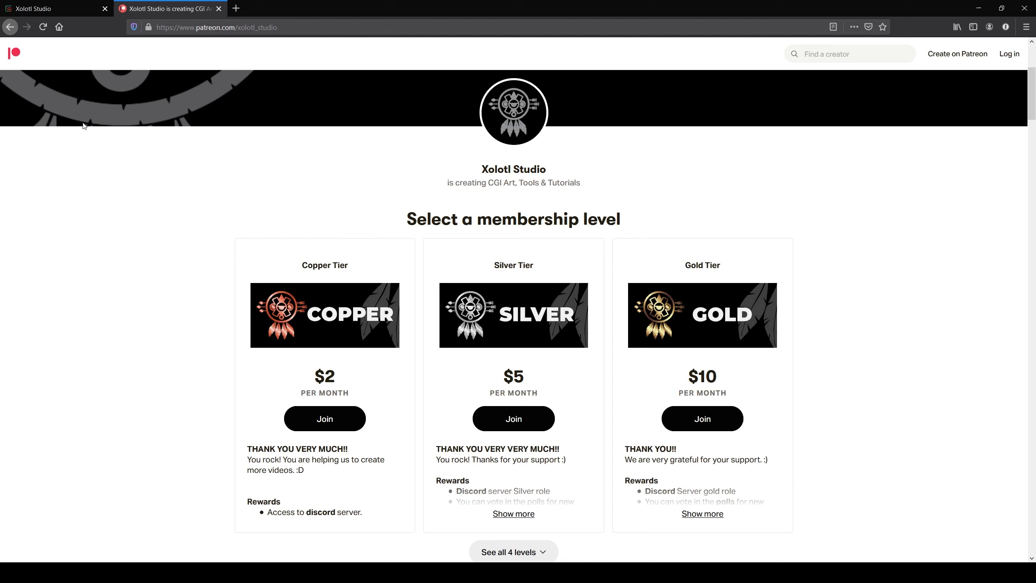
Step: Switch to the Xolotl Studio Gumroad store tab and scroll through its product listings
{"action": "left_click", "coordinate": [69, 9]}
{"action": "scroll", "coordinate": [172, 325], "scroll_direction": "down", "scroll_amount": 1}
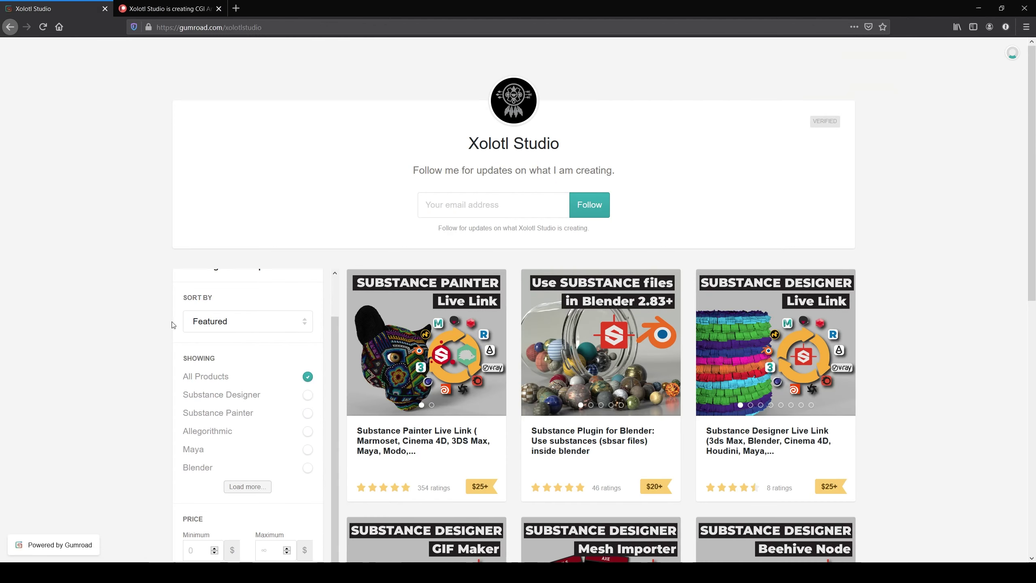
{"action": "scroll", "coordinate": [667, 423], "scroll_direction": "down", "scroll_amount": 2}
{"action": "scroll", "coordinate": [975, 405], "scroll_direction": "down", "scroll_amount": 2}
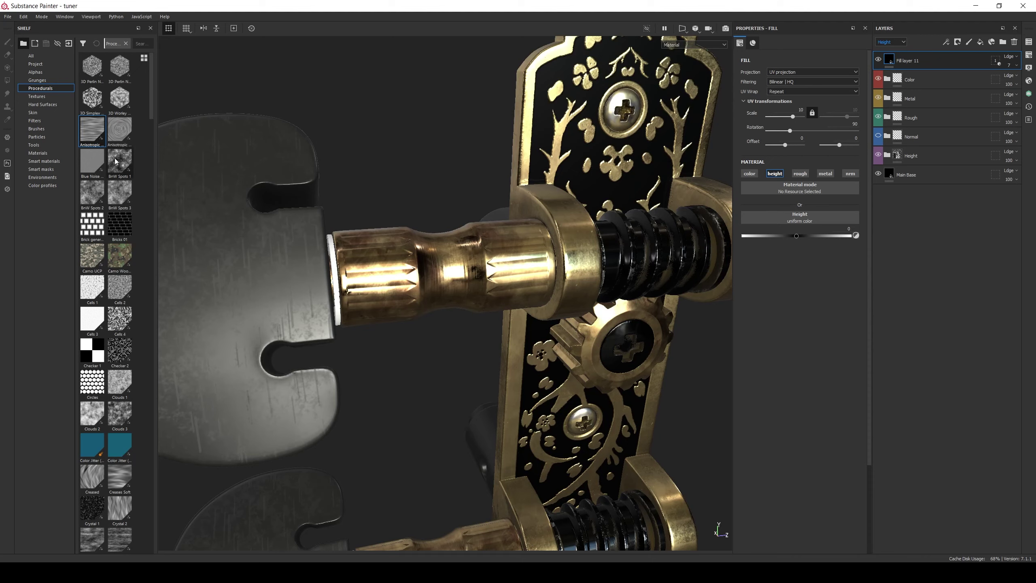
Step: Drop the Anisotropic Noise procedural onto Fill layer 11's Height slot
{"action": "left_click_drag", "start_coordinate": [92, 133], "coordinate": [775, 219]}
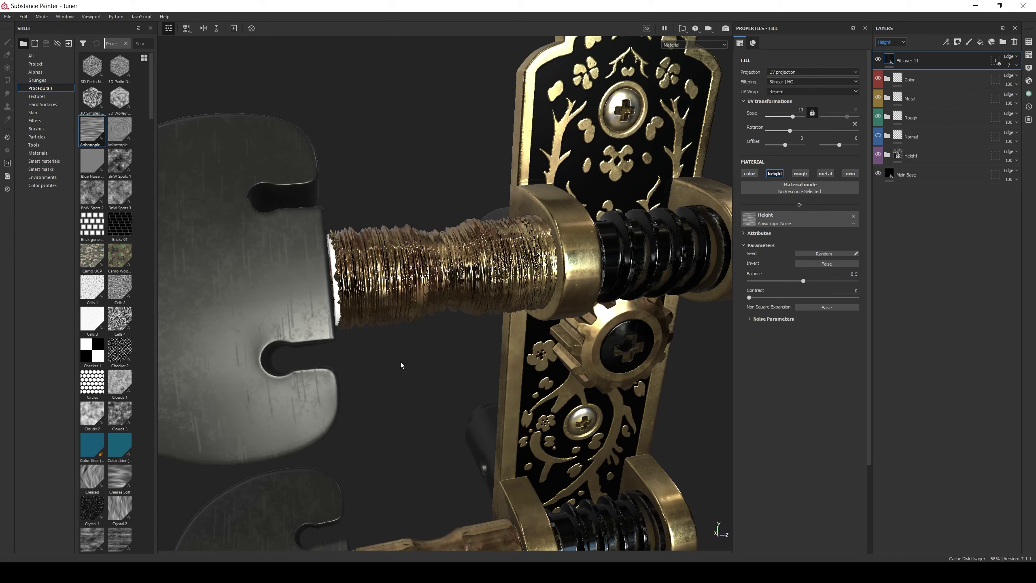
{"action": "left_click", "coordinate": [1029, 81]}
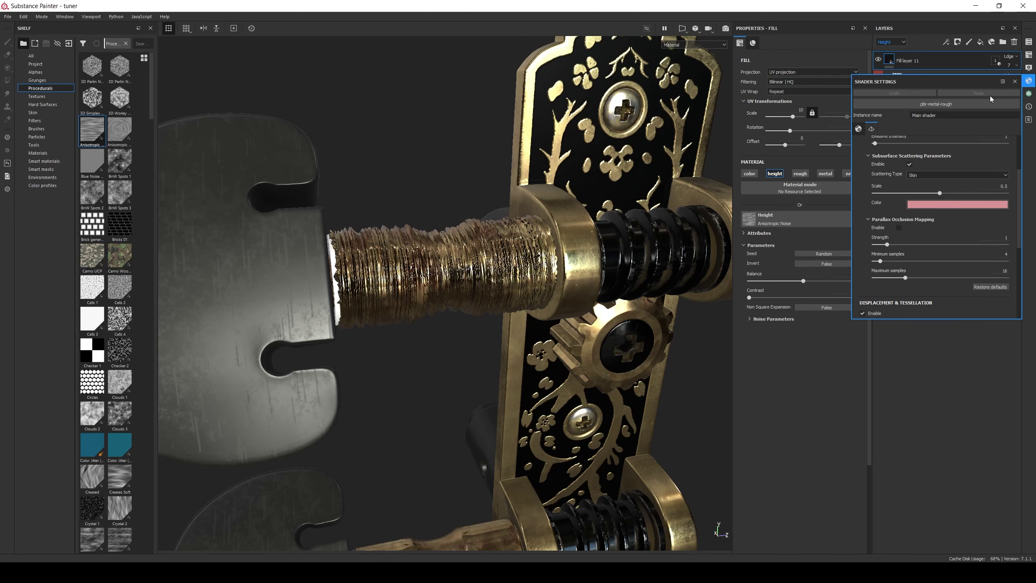
{"action": "scroll", "coordinate": [892, 245], "scroll_direction": "down", "scroll_amount": 5}
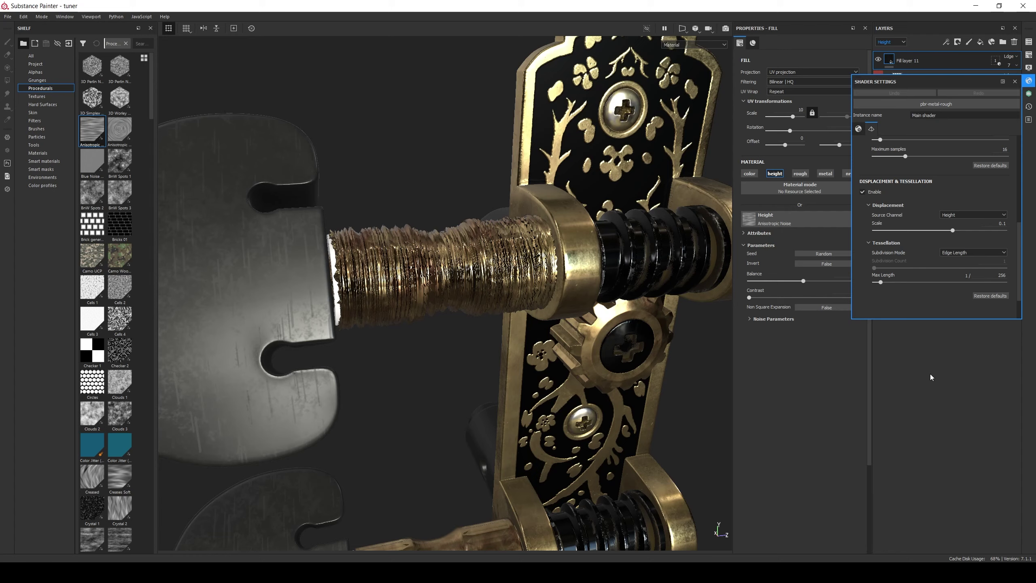
Step: Apply Grid Crossed to the fill layer's Normal slot, then browse the Shelf's Procedurals
{"action": "left_click", "coordinate": [1029, 81]}
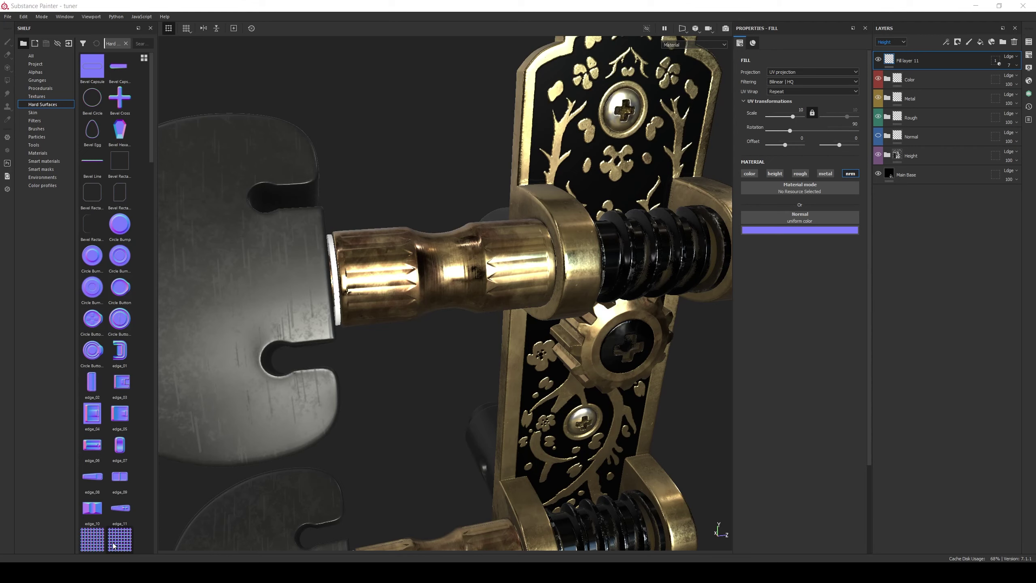
{"action": "left_click_drag", "start_coordinate": [119, 539], "coordinate": [743, 221]}
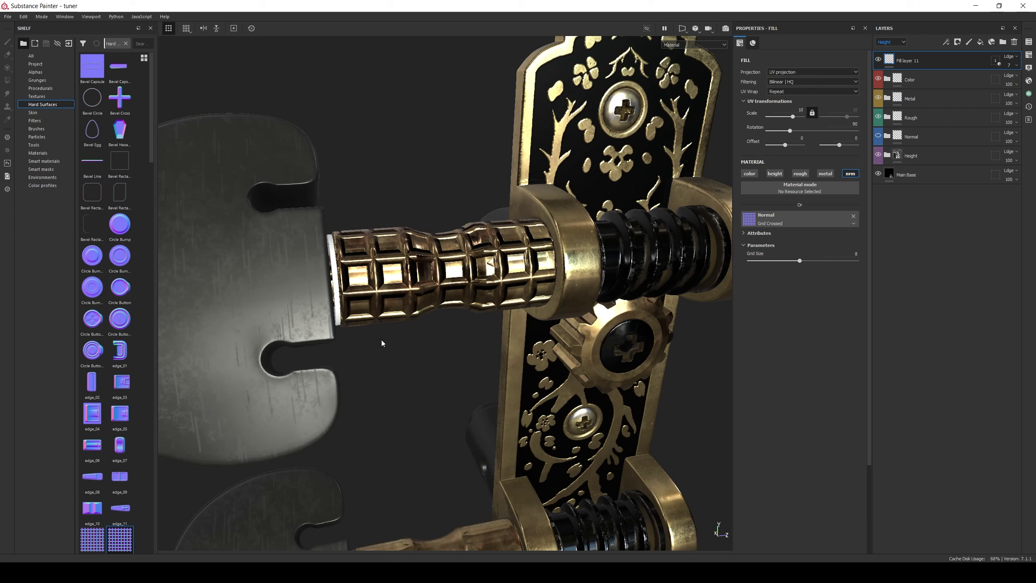
{"action": "left_click", "coordinate": [40, 89]}
{"action": "scroll", "coordinate": [122, 396], "scroll_direction": "down", "scroll_amount": 10}
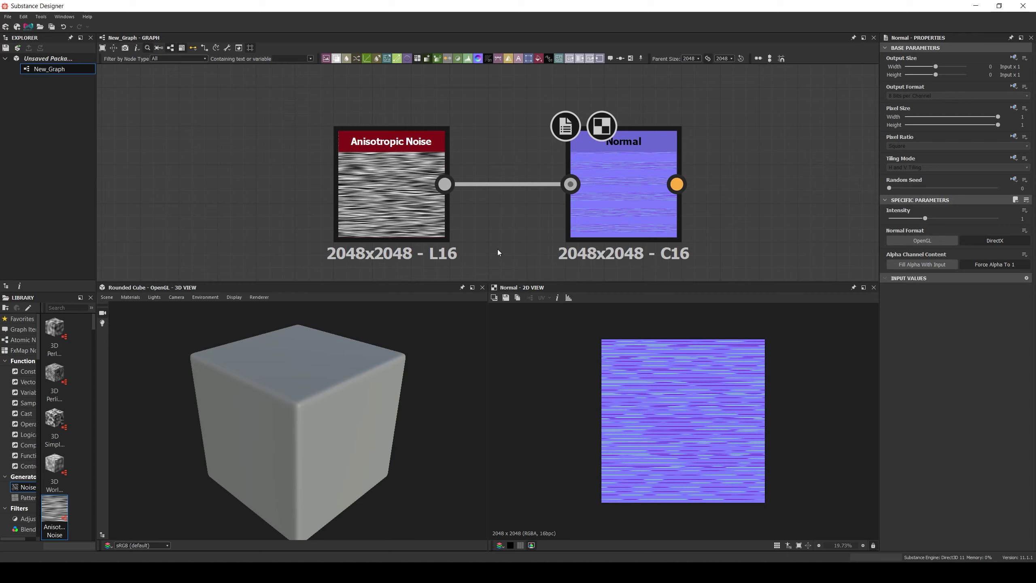
Step: Preview the Anisotropic Noise node, then the Normal node generated from it, in the 2D view
{"action": "left_click", "coordinate": [387, 202]}
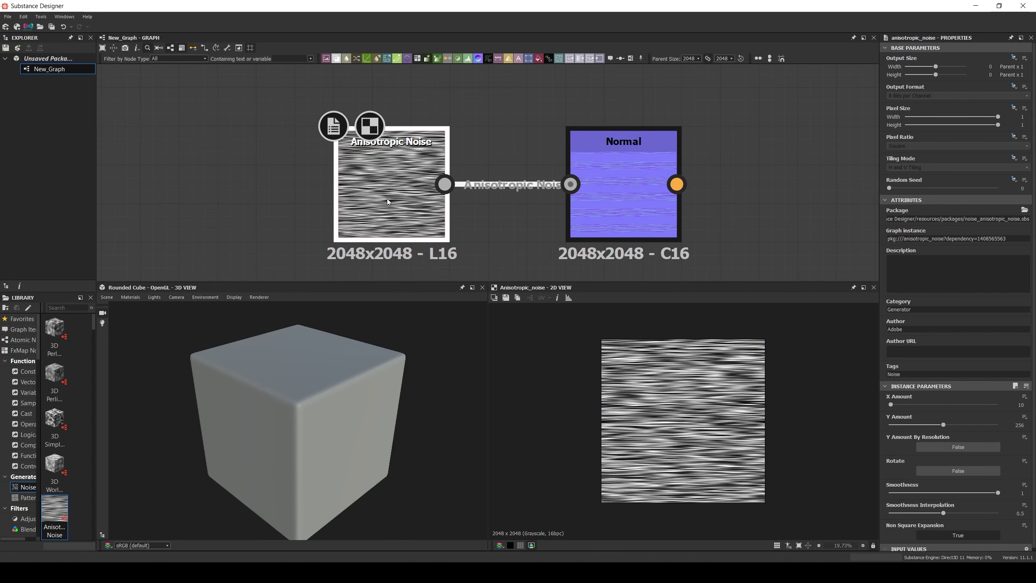
{"action": "left_click", "coordinate": [620, 206]}
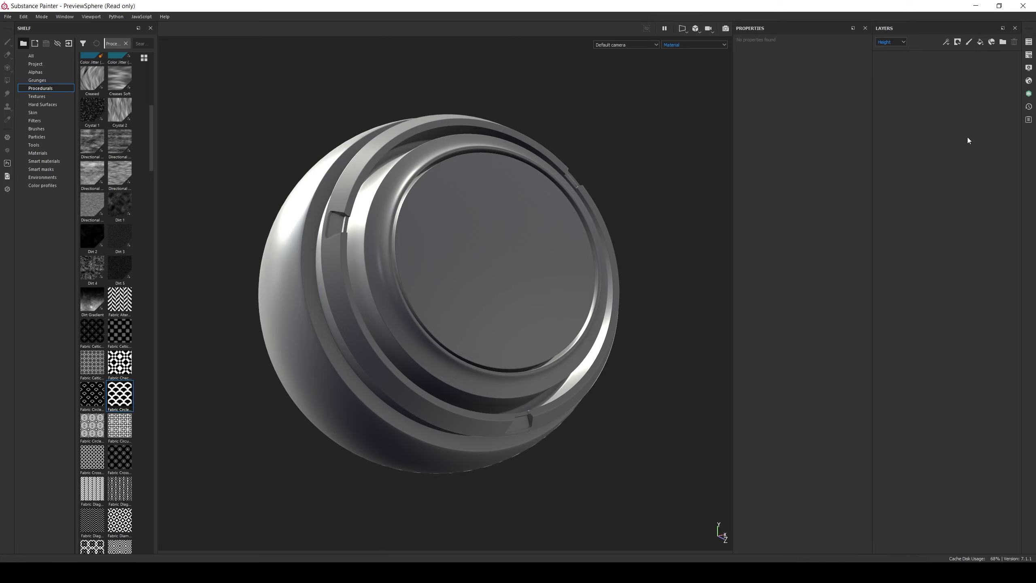
Step: Add Fill layer 1 with only nrm enabled, containing a fill effect and a filter effect
{"action": "left_click", "coordinate": [981, 42]}
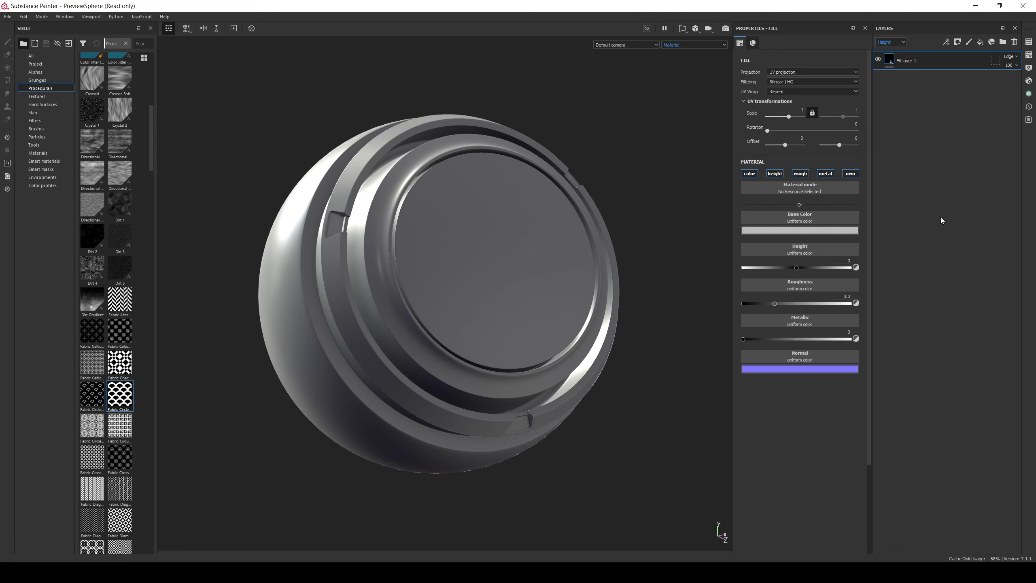
{"action": "left_click", "coordinate": [852, 174]}
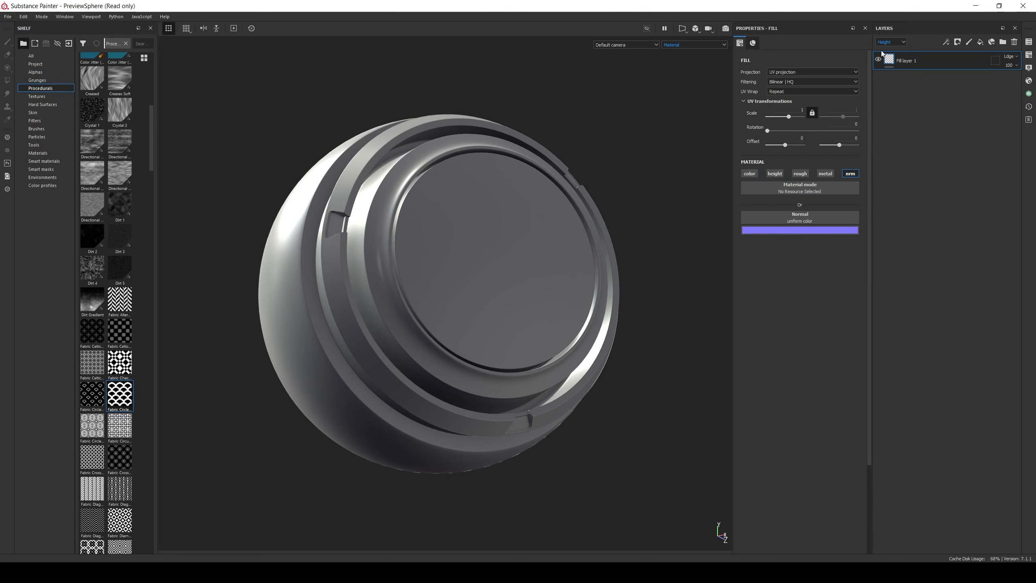
{"action": "right_click", "coordinate": [895, 57]}
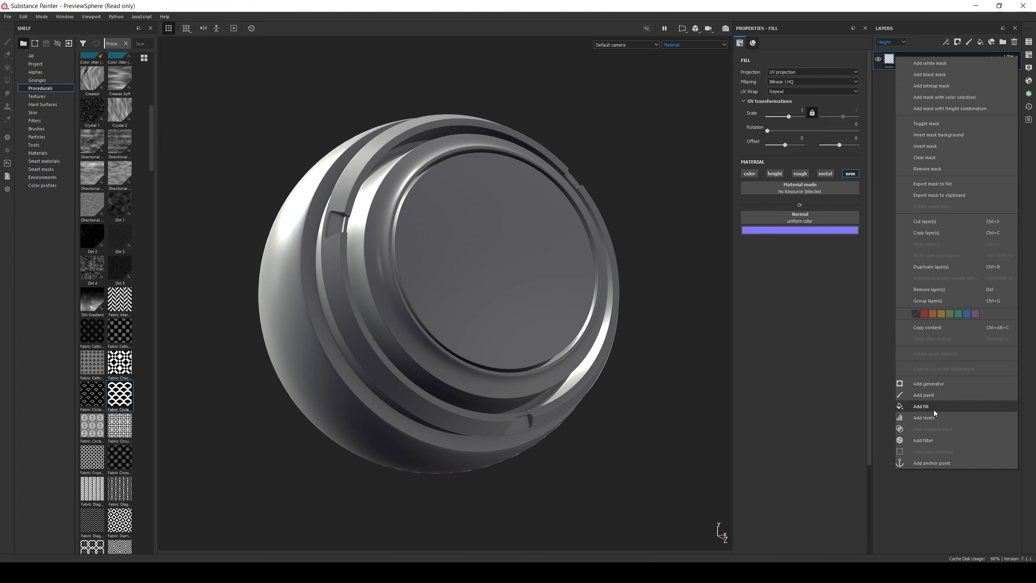
{"action": "left_click", "coordinate": [925, 406]}
{"action": "right_click", "coordinate": [941, 67]}
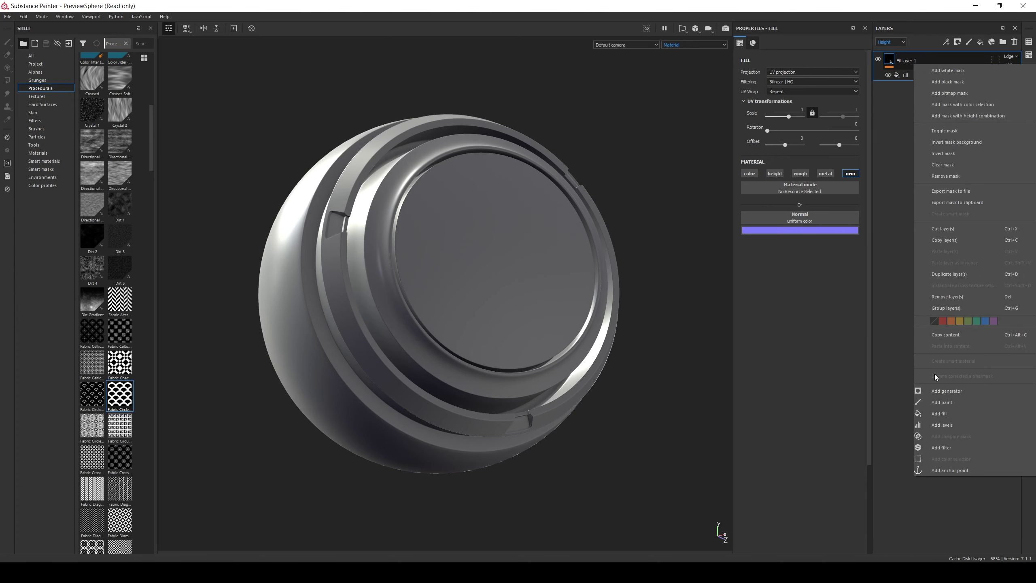
{"action": "left_click", "coordinate": [942, 448]}
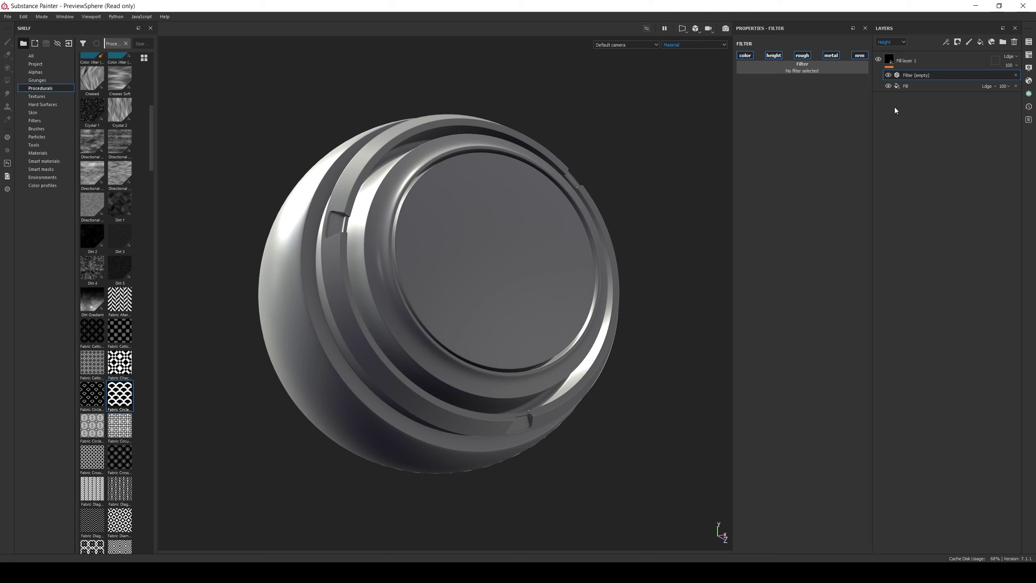
Step: Make the inner fill height-only using Fabric Circle Half Overlap at UV scale 3
{"action": "left_click", "coordinate": [904, 86]}
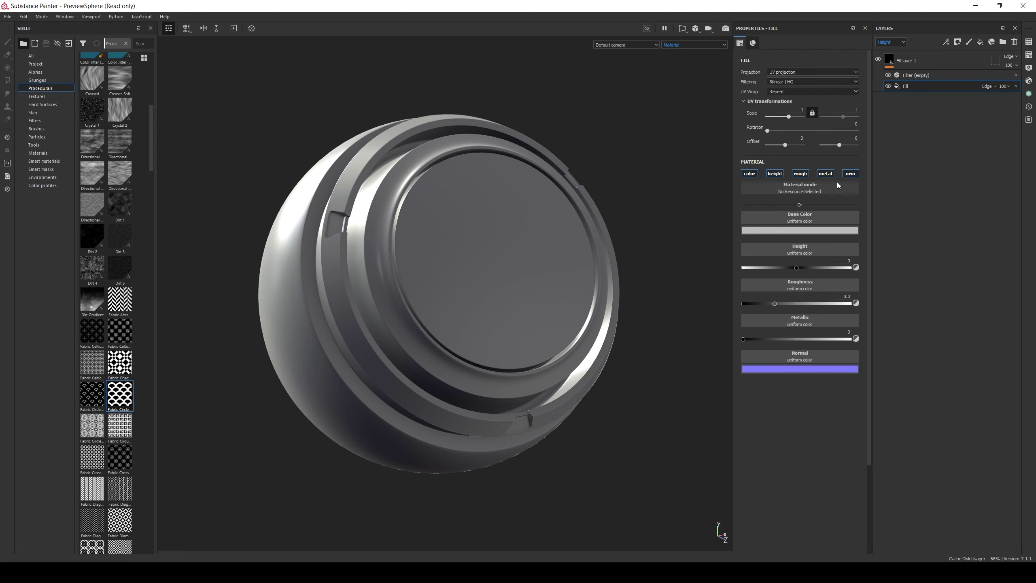
{"action": "left_click", "coordinate": [777, 175]}
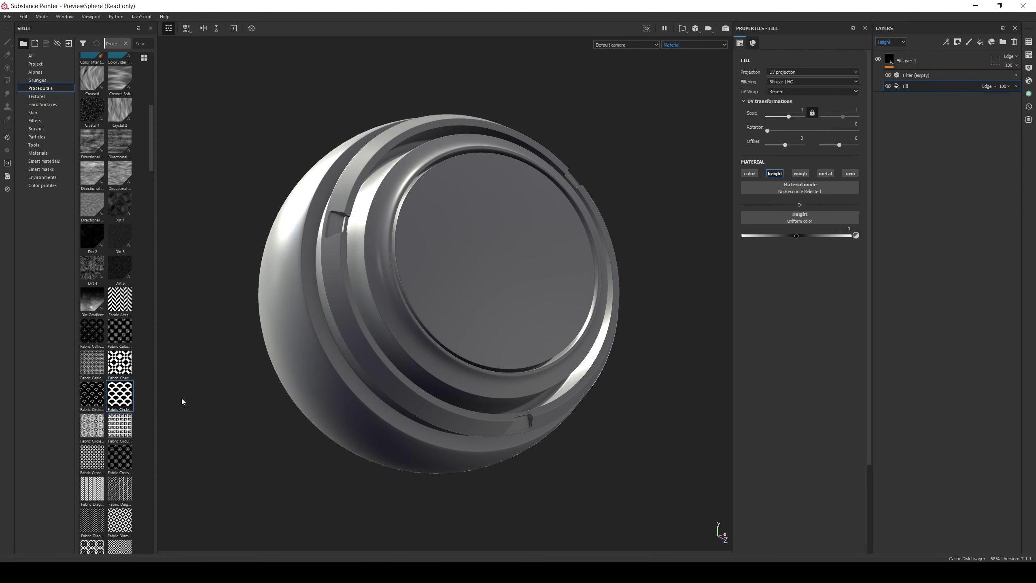
{"action": "left_click_drag", "start_coordinate": [120, 394], "coordinate": [779, 218]}
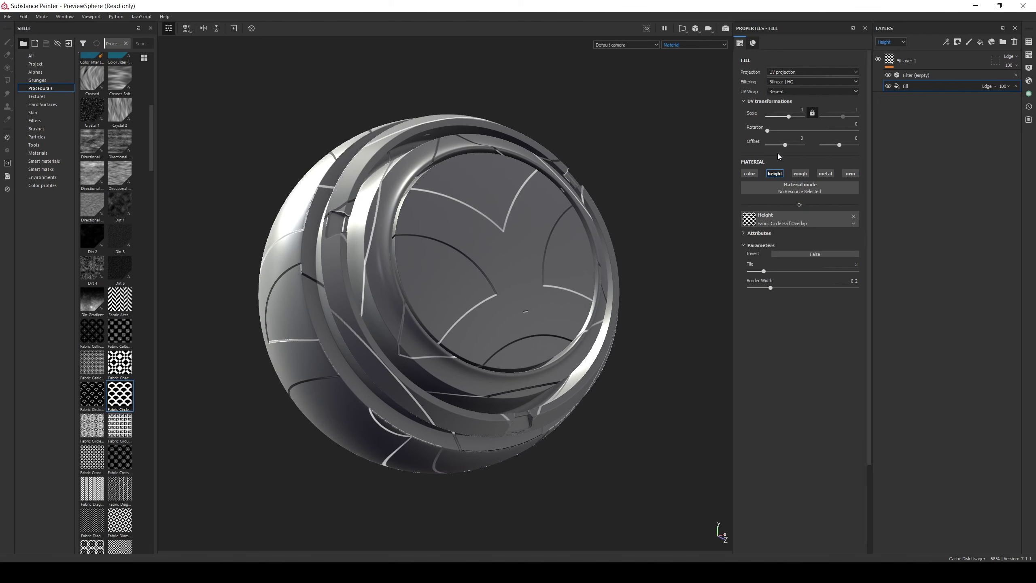
{"action": "left_click", "coordinate": [795, 109]}
{"action": "type", "text": "3"}
{"action": "key", "text": "Return"}
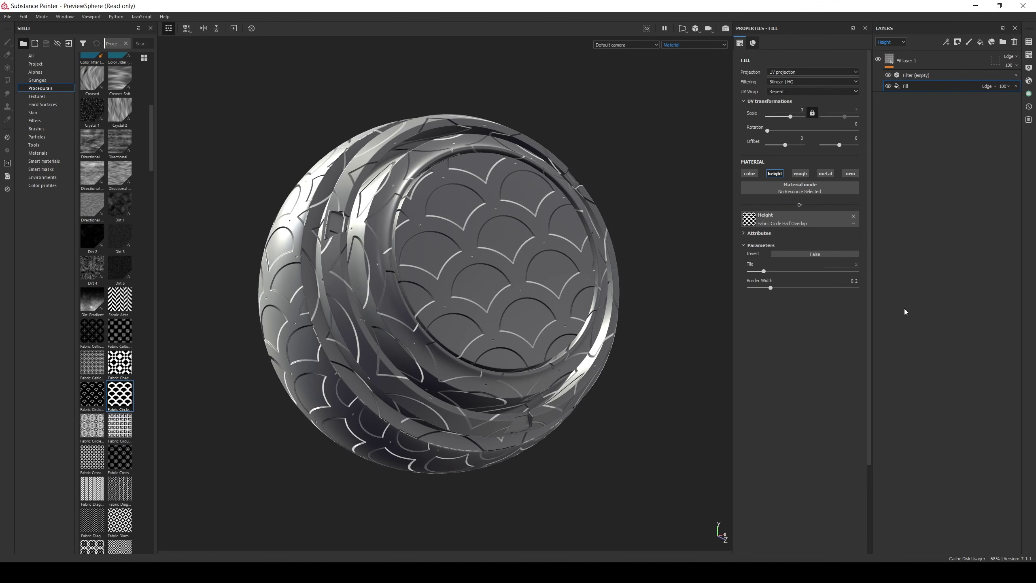
Step: Set Fill layer 1's empty filter effect to Height To Normal
{"action": "left_click", "coordinate": [968, 77]}
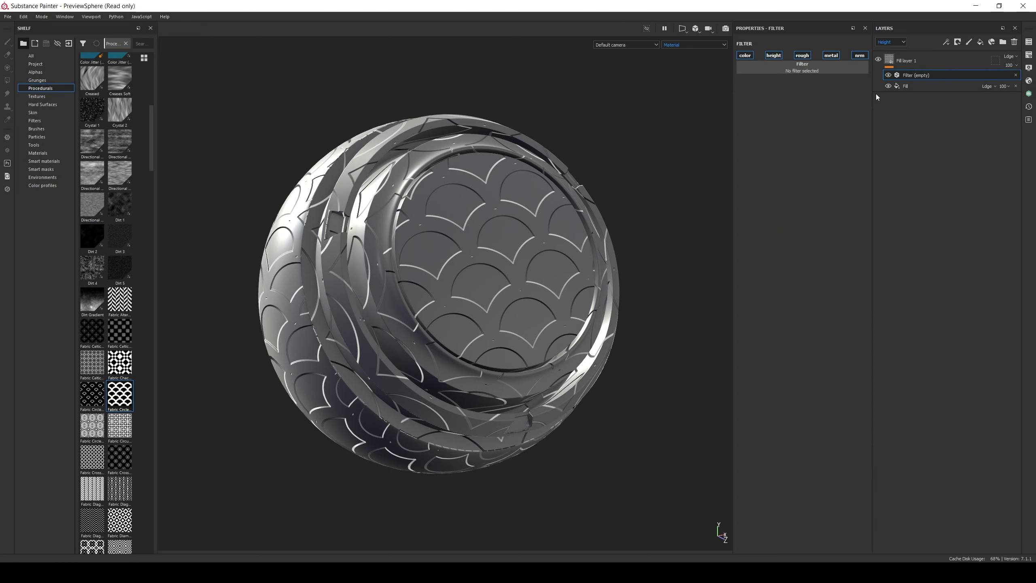
{"action": "left_click", "coordinate": [845, 69]}
{"action": "left_click", "coordinate": [922, 165]}
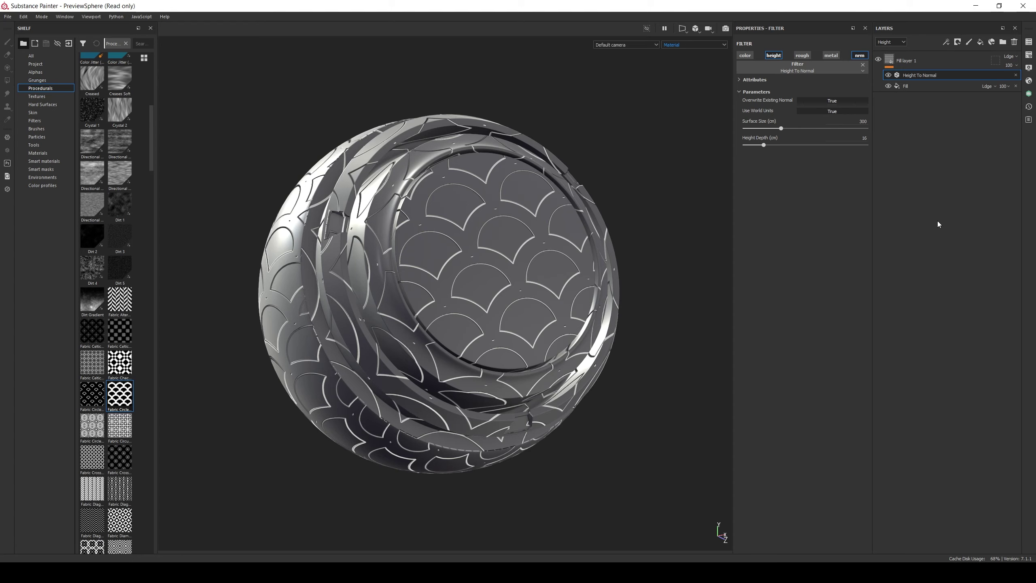
{"action": "left_click", "coordinate": [1029, 81]}
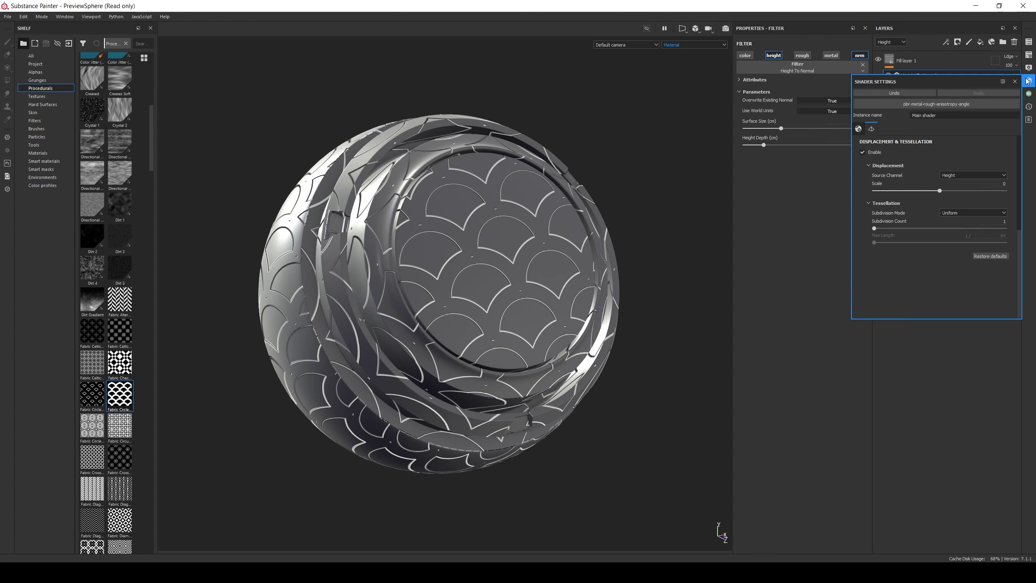
{"action": "left_click_drag", "start_coordinate": [940, 191], "coordinate": [949, 196]}
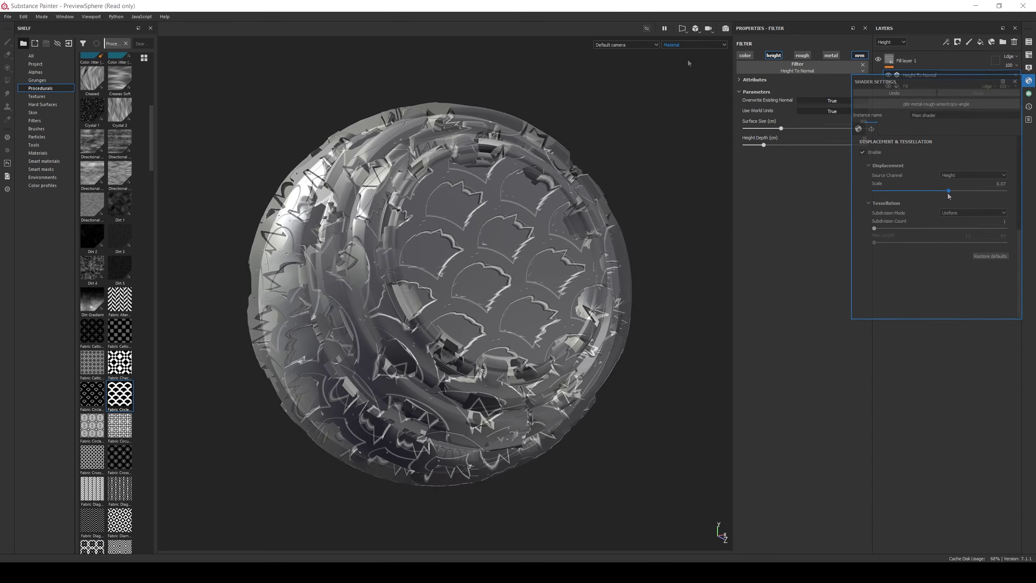
{"action": "left_click", "coordinate": [690, 43]}
{"action": "left_click", "coordinate": [692, 71]}
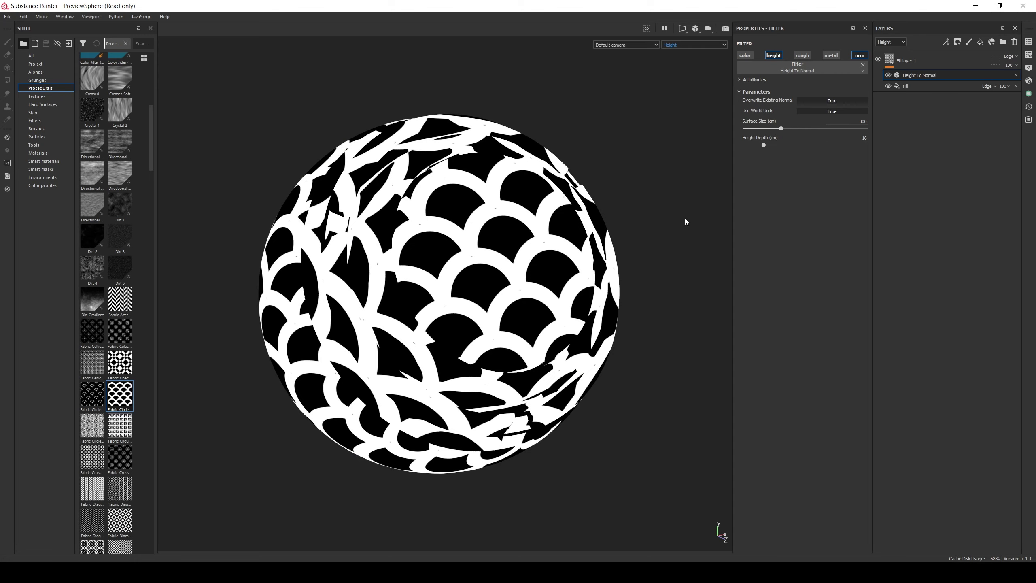
{"action": "key", "text": "m"}
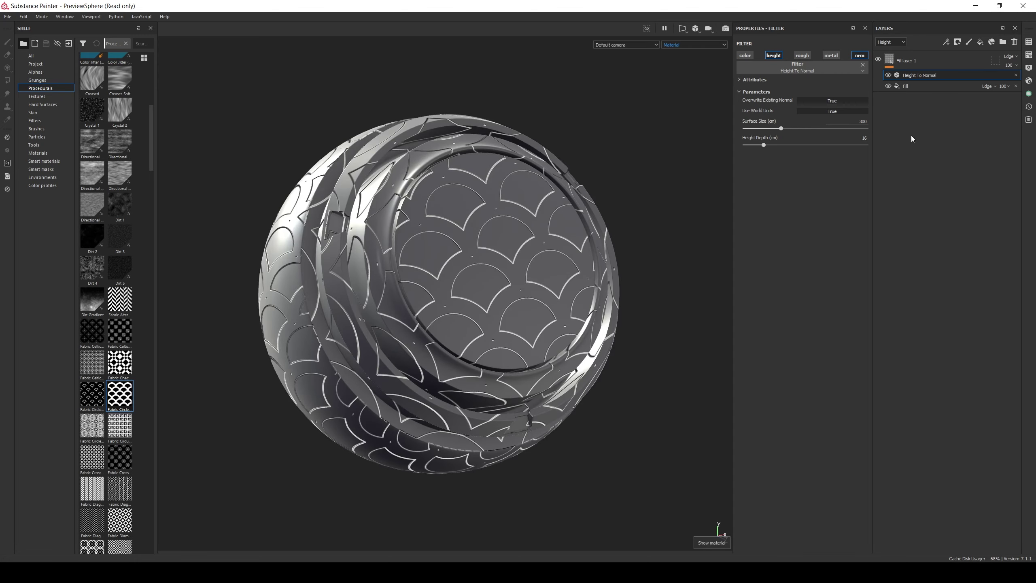
Step: Set Fill layer 1's Height channel opacity to 0
{"action": "left_click", "coordinate": [910, 61]}
{"action": "left_click", "coordinate": [893, 42]}
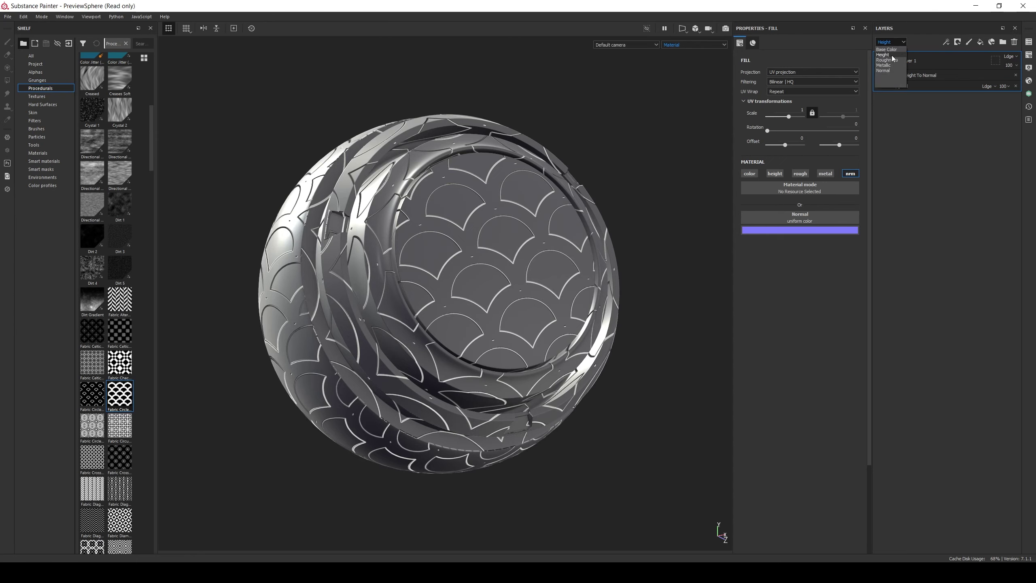
{"action": "left_click", "coordinate": [892, 55]}
{"action": "left_click", "coordinate": [1011, 65]}
{"action": "left_click", "coordinate": [1007, 80]}
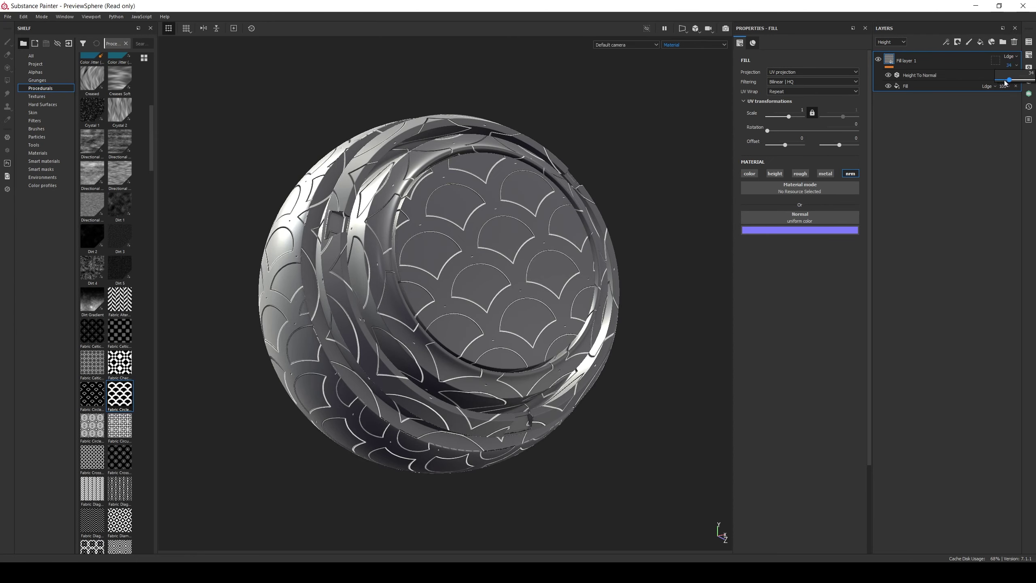
{"action": "left_click_drag", "start_coordinate": [1005, 82], "coordinate": [986, 80]}
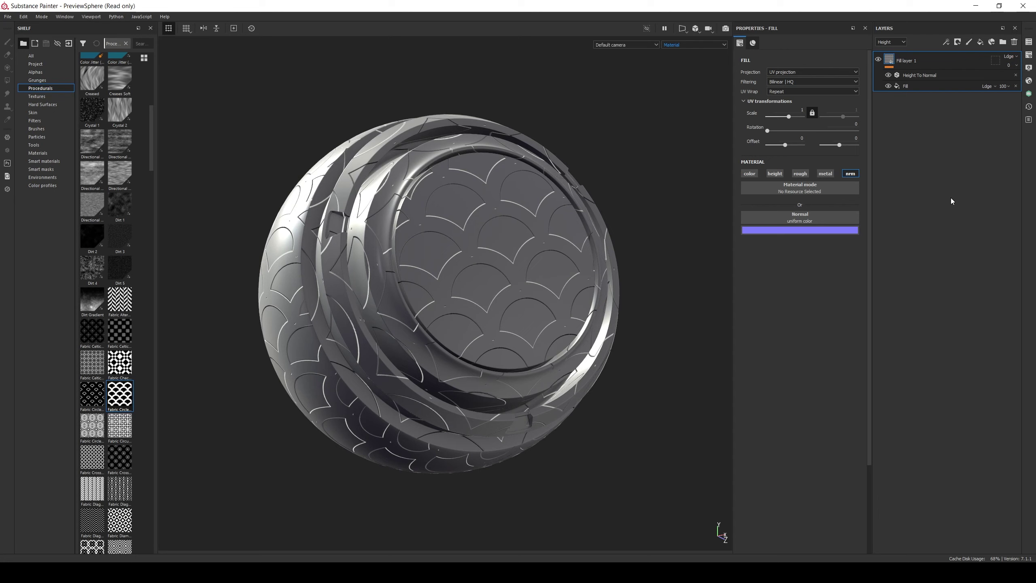
Step: View the sphere in the Height viewport channel, then in Normal, where the scales remain
{"action": "left_click", "coordinate": [715, 46]}
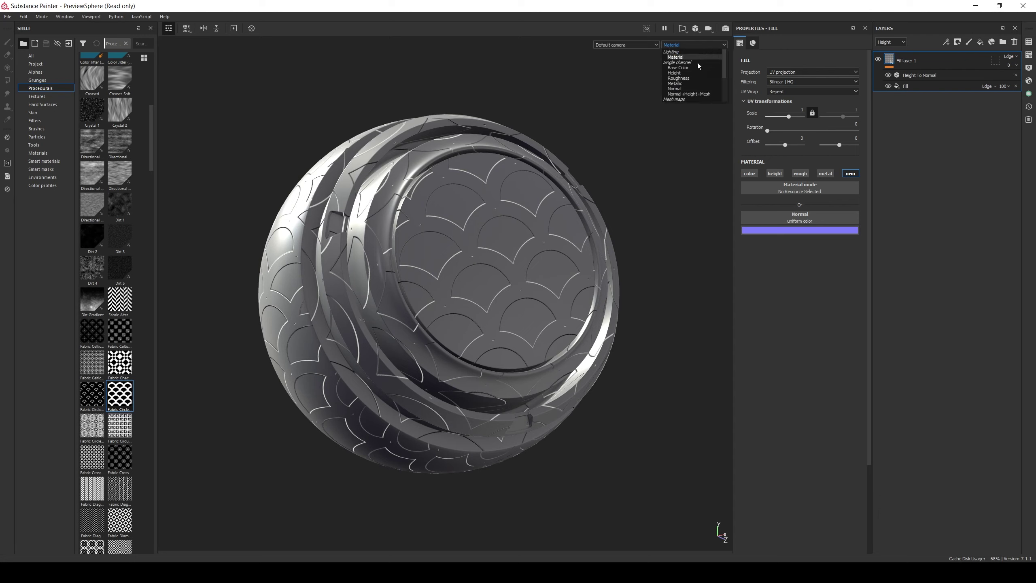
{"action": "left_click", "coordinate": [692, 72]}
{"action": "left_click_drag", "start_coordinate": [676, 225], "coordinate": [652, 155], "text": "alt"}
{"action": "left_click", "coordinate": [675, 44]}
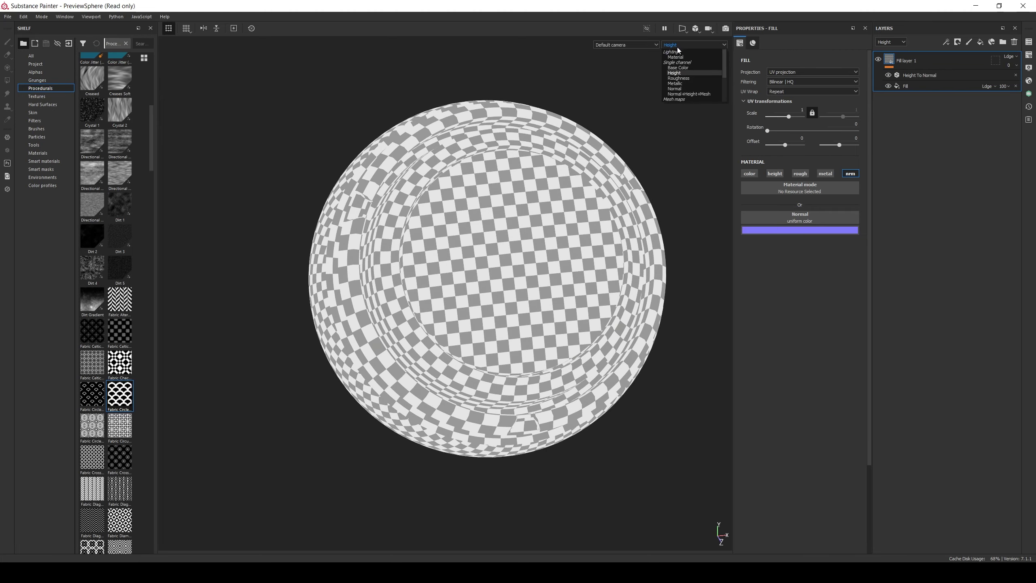
{"action": "left_click", "coordinate": [678, 89]}
{"action": "left_click_drag", "start_coordinate": [554, 257], "coordinate": [595, 252], "text": "alt"}
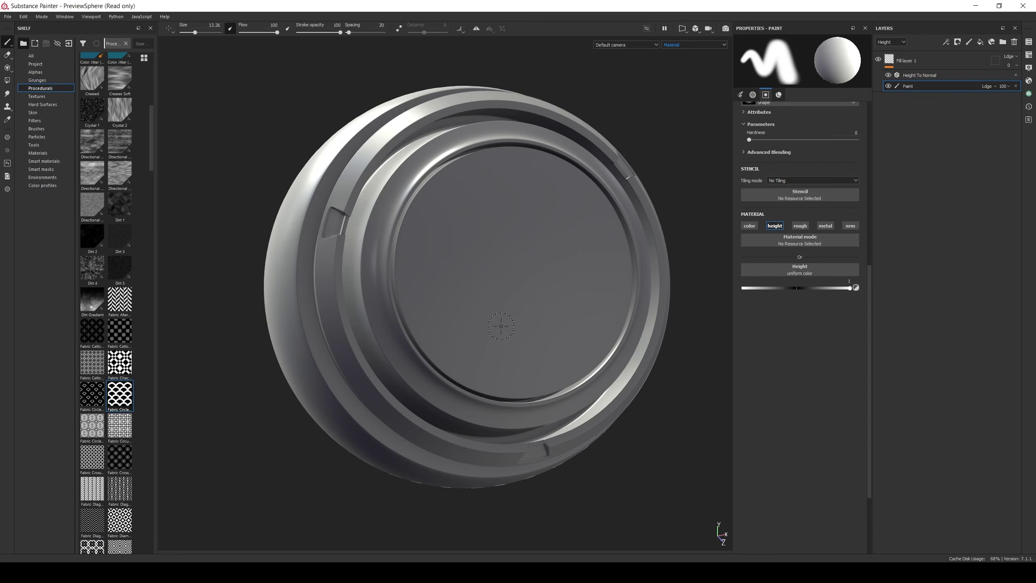
Step: Paint two curved raised height strokes on the left and right of the sphere's face
{"action": "mouse_move", "coordinate": [504, 331]}
{"action": "left_mouse_down"}
{"action": "mouse_move", "coordinate": [470, 260]}
{"action": "mouse_move", "coordinate": [494, 222]}
{"action": "left_mouse_up"}
{"action": "mouse_move", "coordinate": [564, 214]}
{"action": "left_mouse_down"}
{"action": "mouse_move", "coordinate": [582, 253]}
{"action": "mouse_move", "coordinate": [575, 317]}
{"action": "mouse_move", "coordinate": [559, 336]}
{"action": "left_mouse_up"}
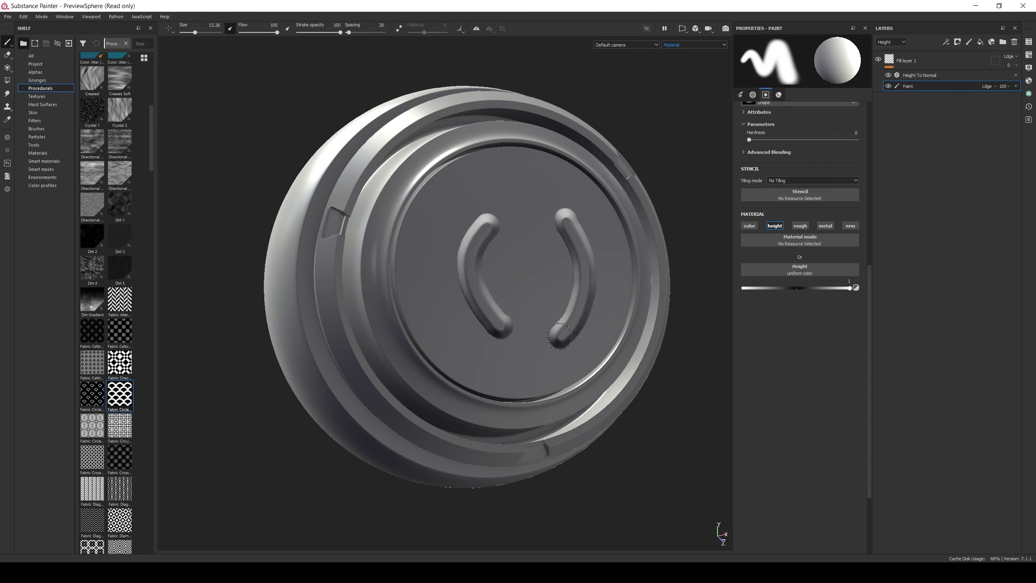
{"action": "mouse_move", "coordinate": [526, 399]}
{"action": "left_mouse_down", "text": "alt"}
{"action": "mouse_move", "coordinate": [514, 390]}
{"action": "mouse_move", "coordinate": [524, 380]}
{"action": "left_mouse_up", "text": "alt"}
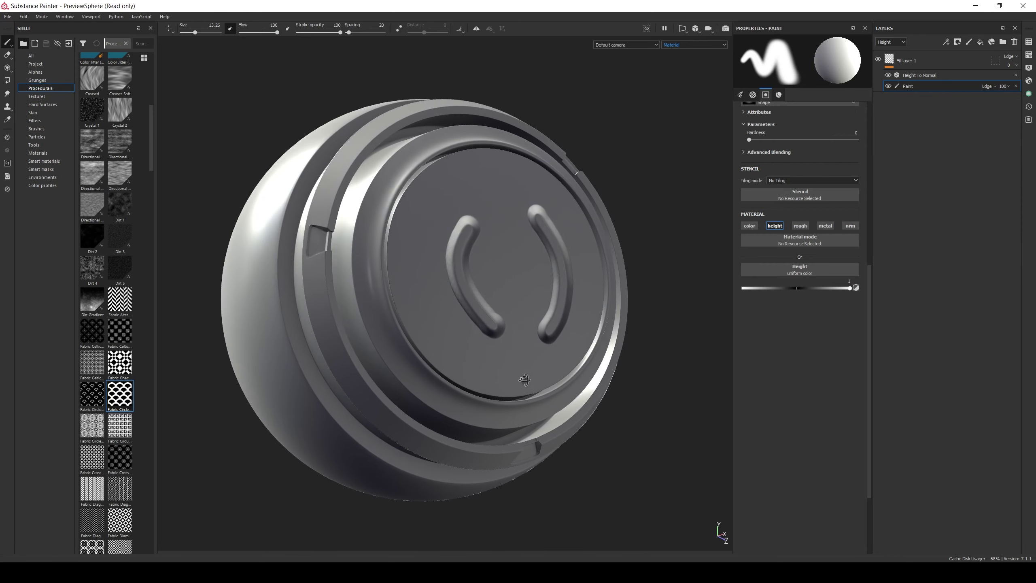
Step: Check the strokes in the Height and Normal viewport channels, then return to Material view
{"action": "left_click", "coordinate": [680, 45]}
{"action": "left_click", "coordinate": [680, 78]}
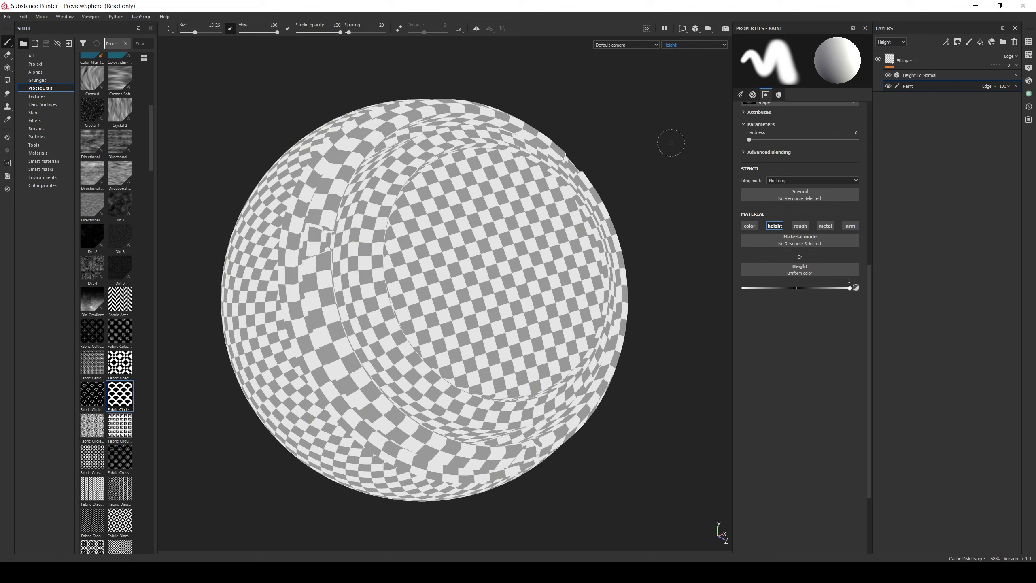
{"action": "left_click", "coordinate": [688, 43]}
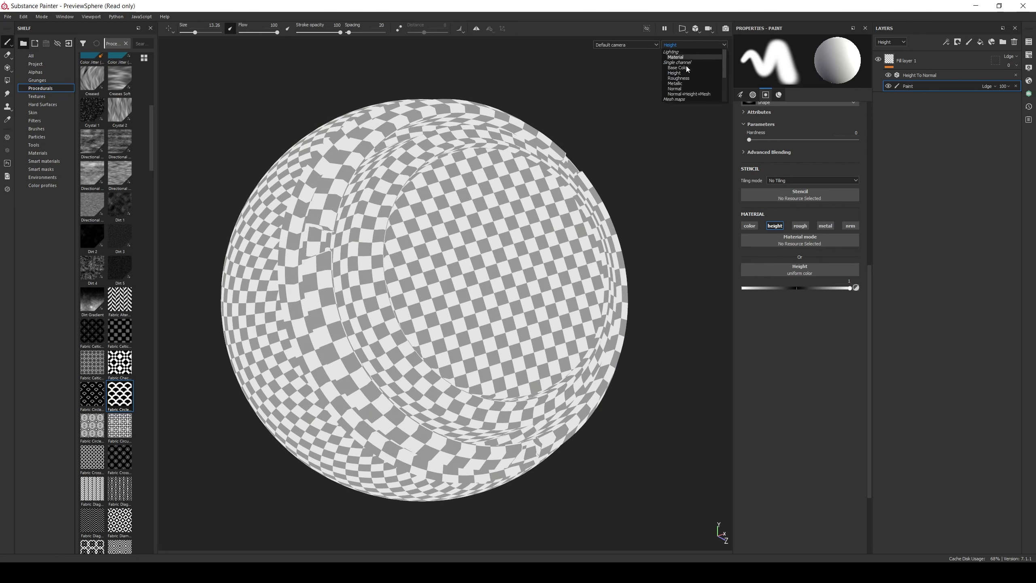
{"action": "left_click", "coordinate": [685, 88]}
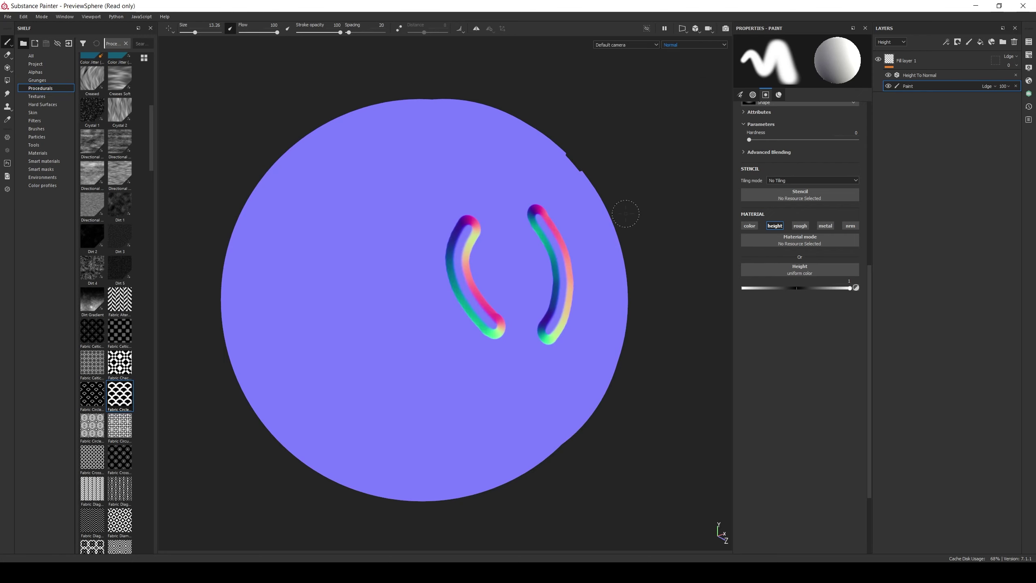
{"action": "key", "text": "m"}
{"action": "left_click_drag", "start_coordinate": [449, 253], "coordinate": [408, 274], "text": "alt"}
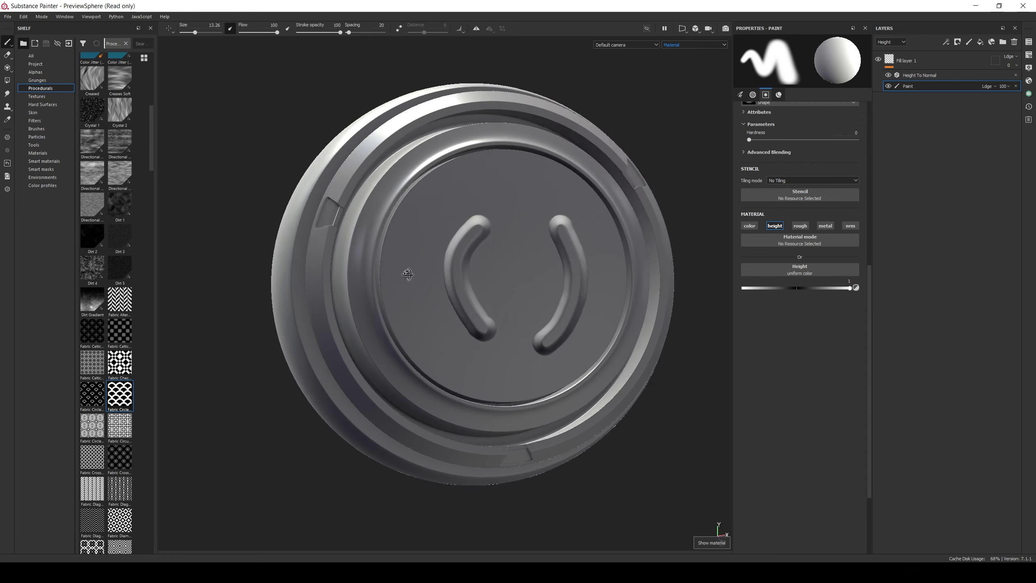